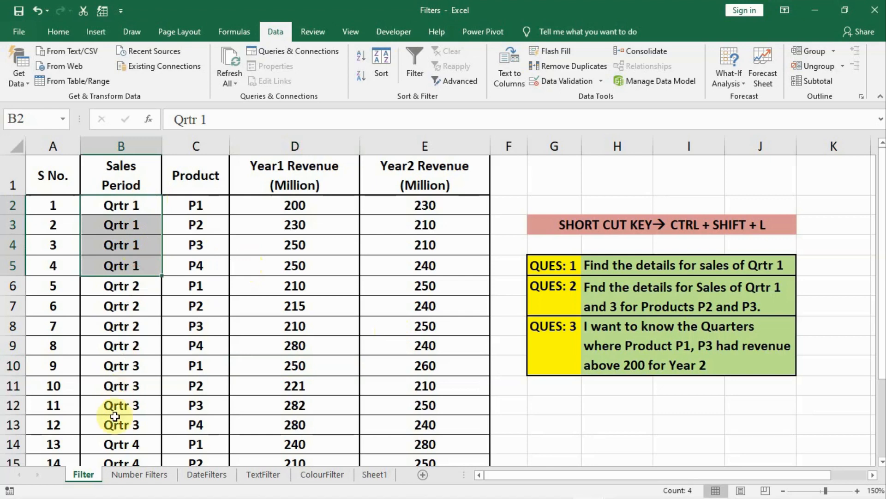
- Review the sales table's Product, Year1 Revenue and Year2 Revenue columns
scroll(120, 406, "down", 1)
scroll(124, 388, "up", 1)
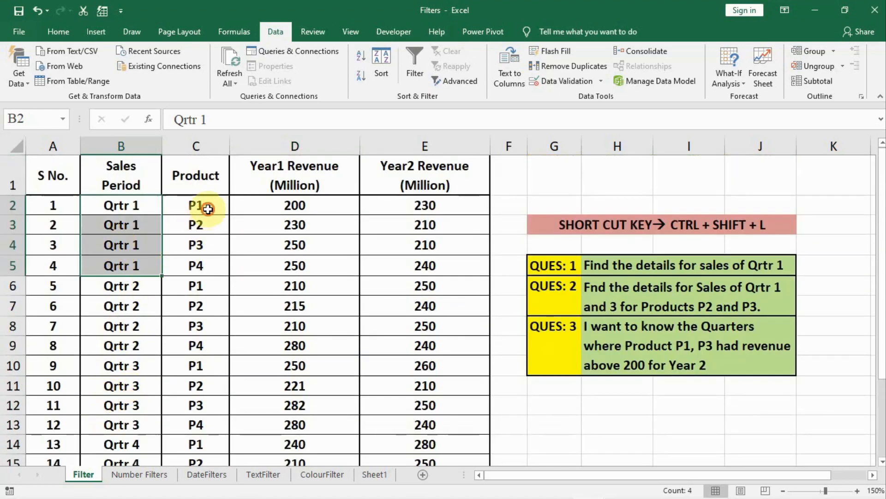
left_click_drag(209, 209, 209, 266)
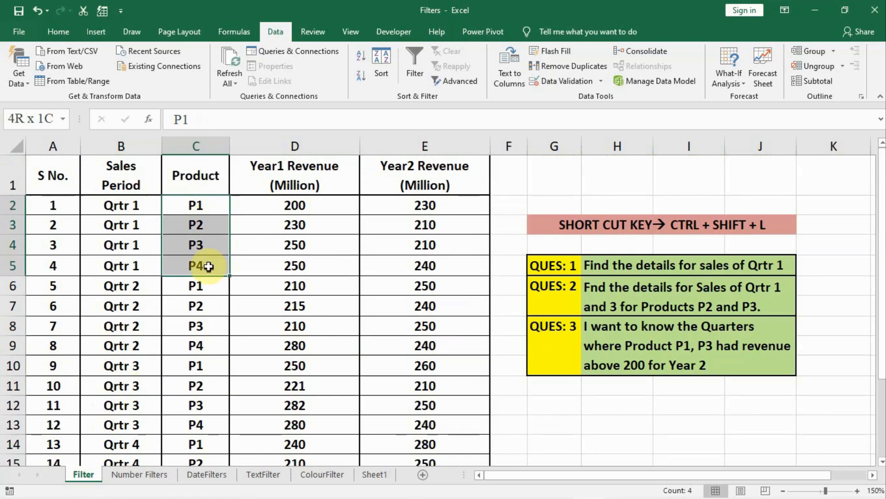
left_click(291, 145)
left_click(406, 145)
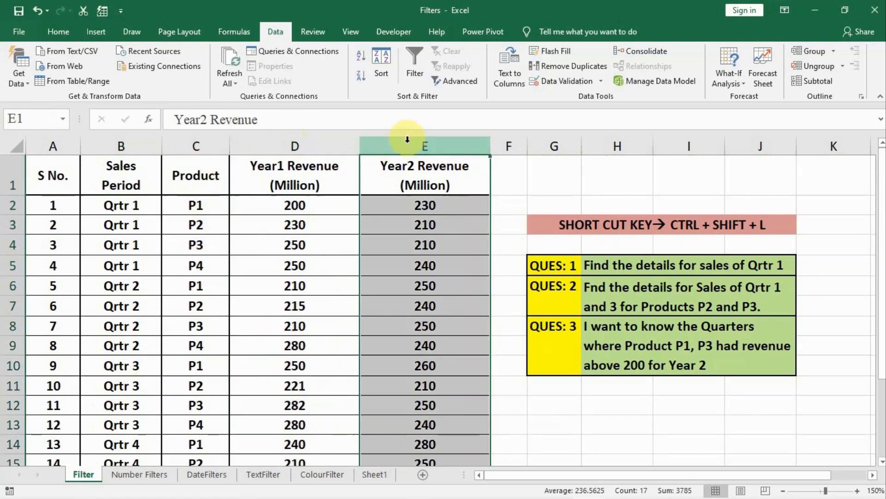
left_click(252, 203)
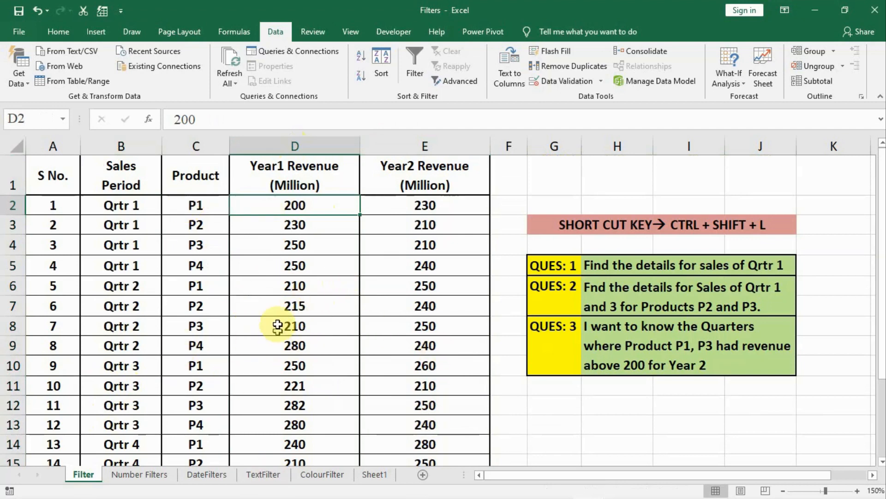
left_click(277, 306)
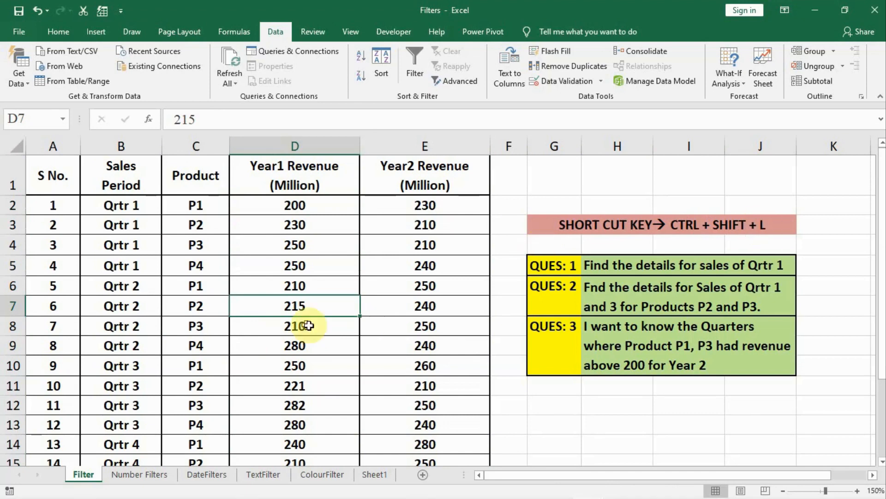
- Turn the filter on for the sales table from product cell C7, and remove it again
left_click(201, 306)
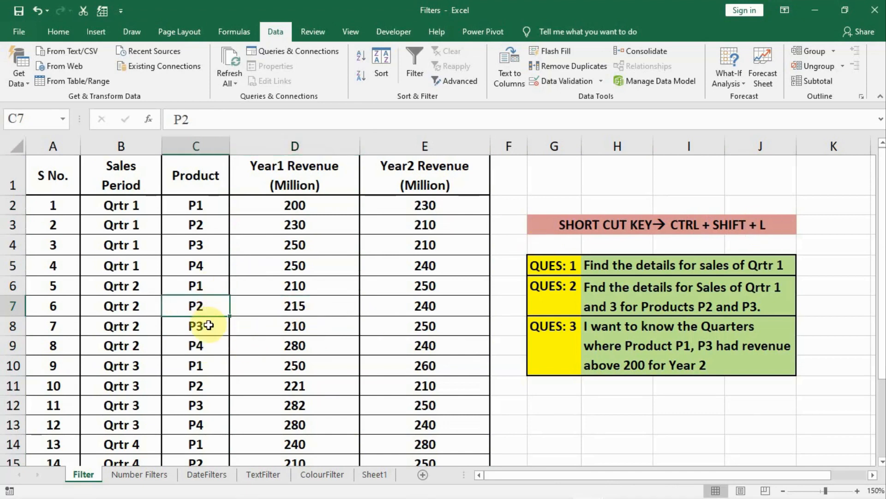
key("ctrl+shift+l")
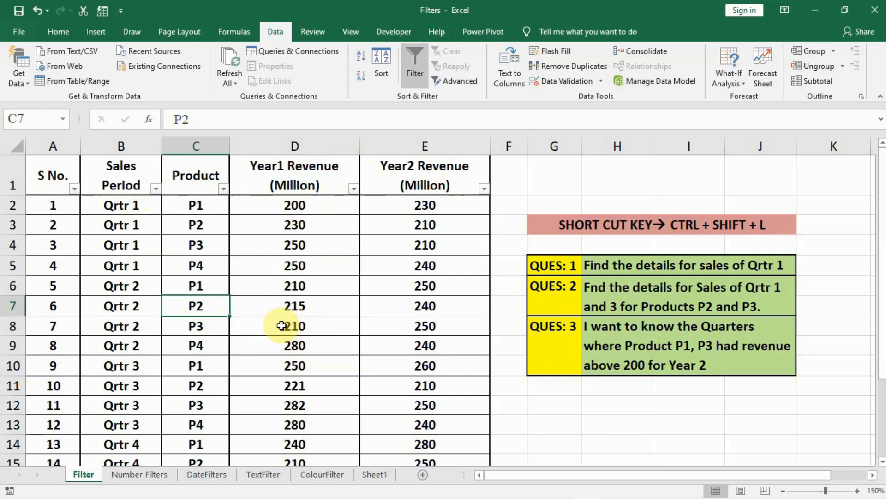
key("ctrl+shift+l")
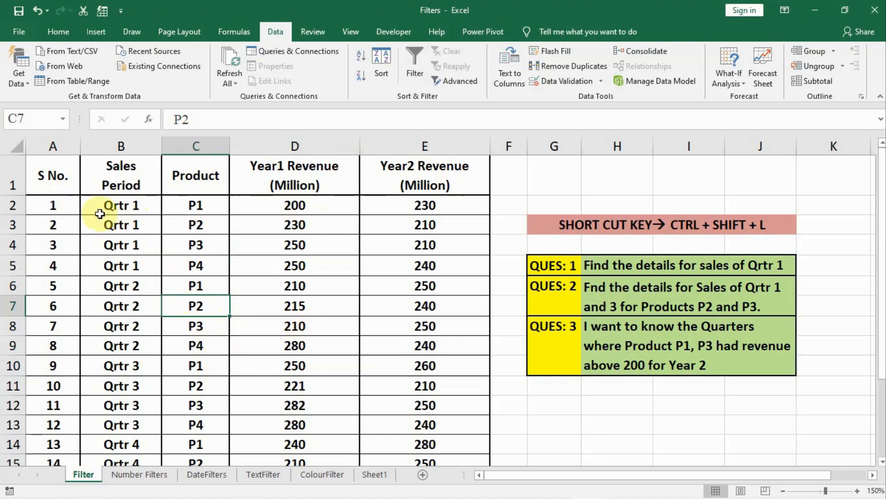
- With Year1 Revenue cell D7 selected, add the Filter data tool to the table headers and take it off again
left_click(276, 311)
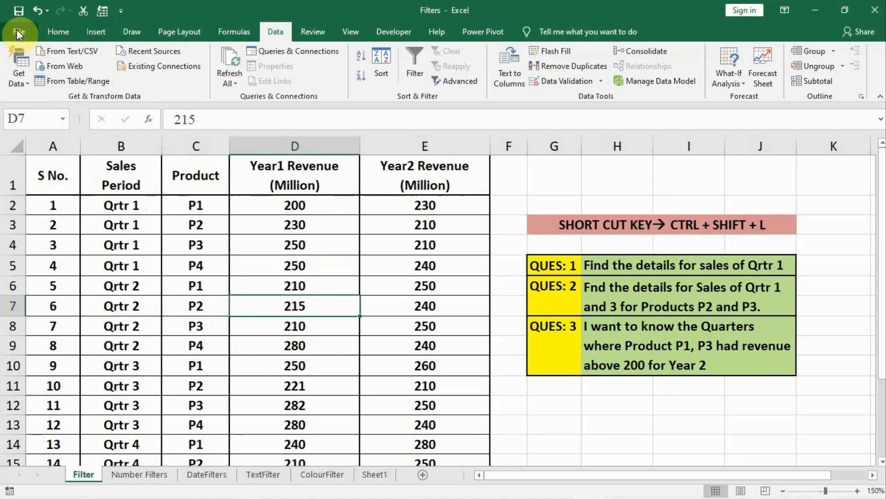
left_click(63, 31)
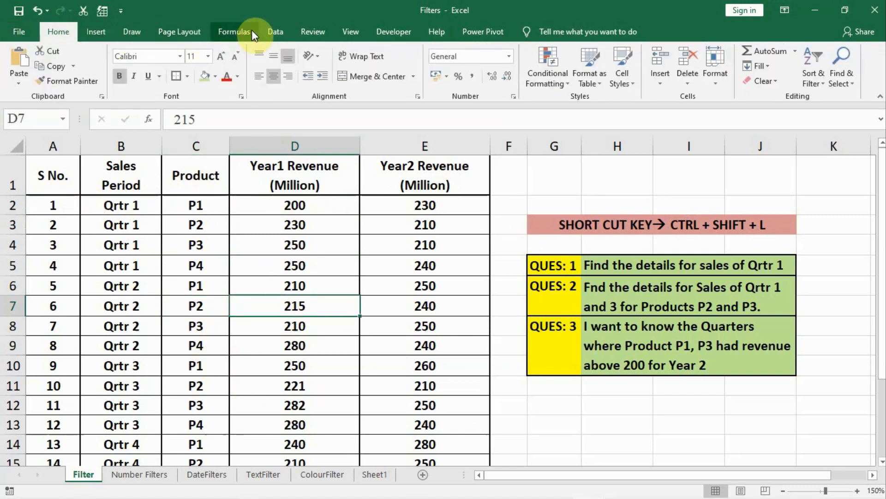
left_click(267, 32)
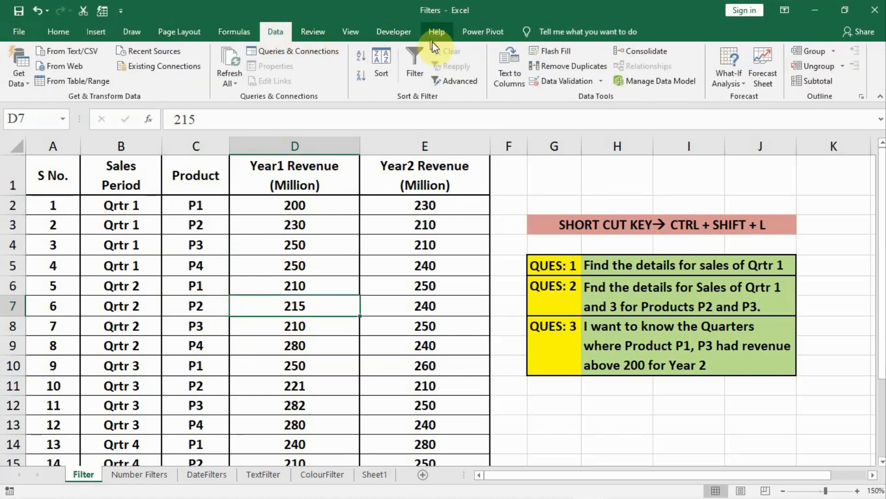
left_click(413, 58)
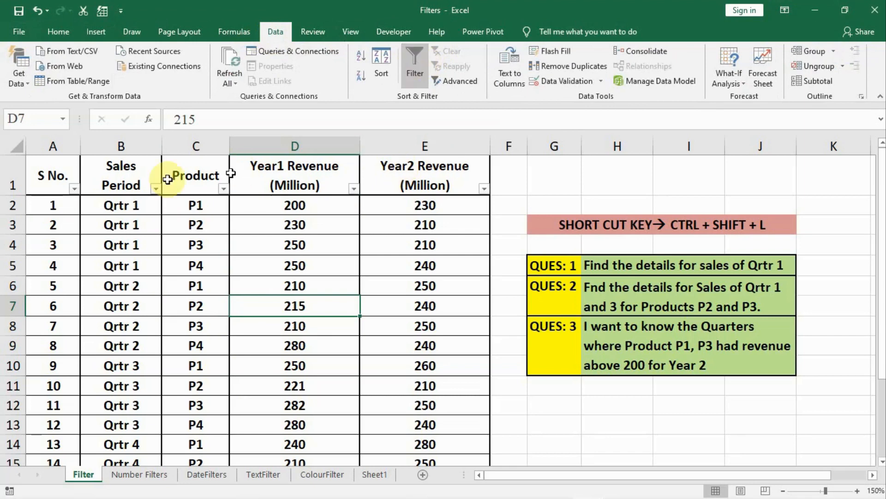
left_click(406, 59)
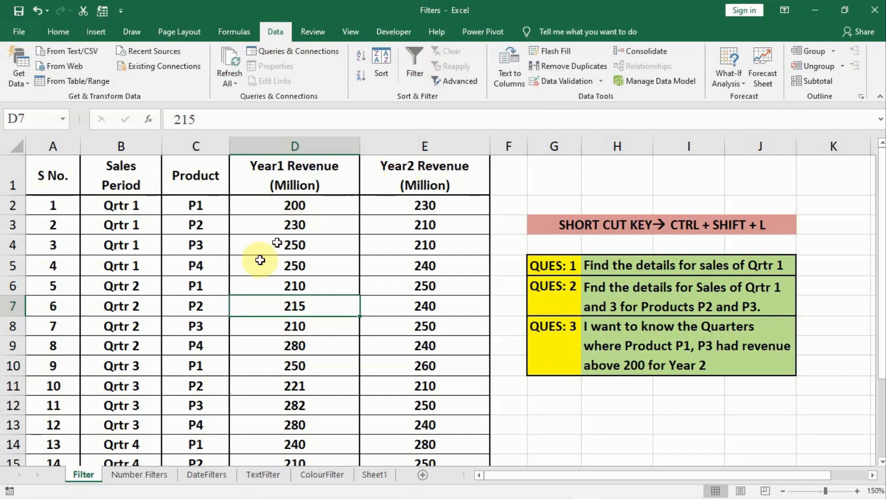
- Apply the Filter option of Sort & Filter to the table, and clear the header filters again
left_click(60, 32)
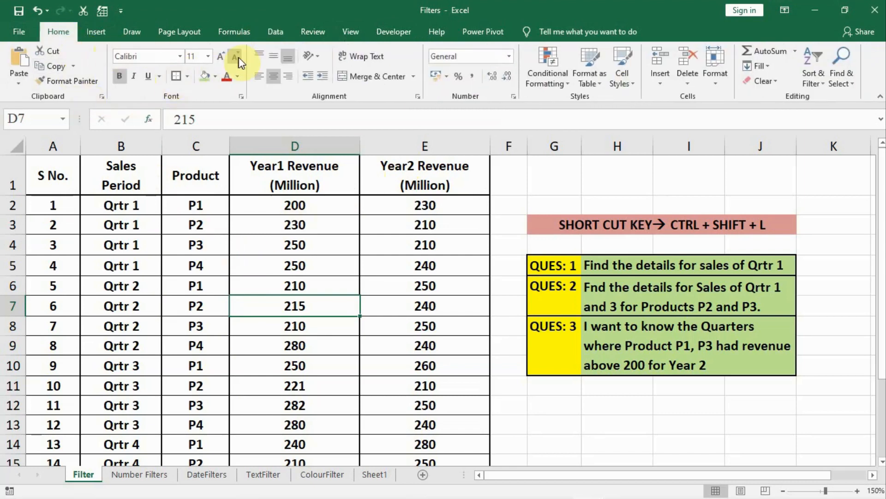
left_click(822, 85)
left_click(801, 145)
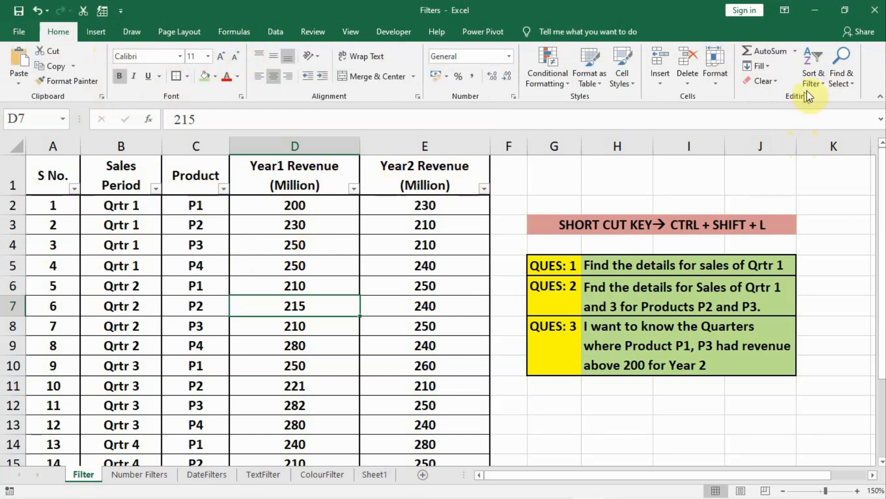
left_click(120, 76)
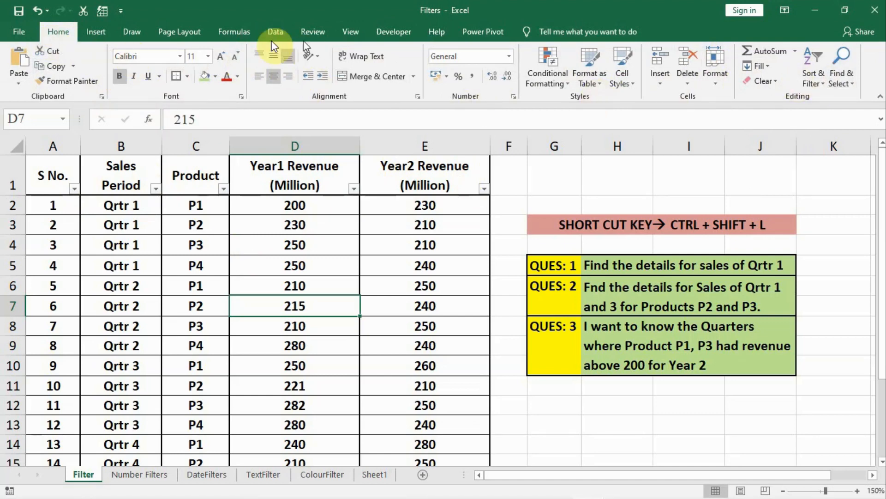
key("ctrl+shift+l")
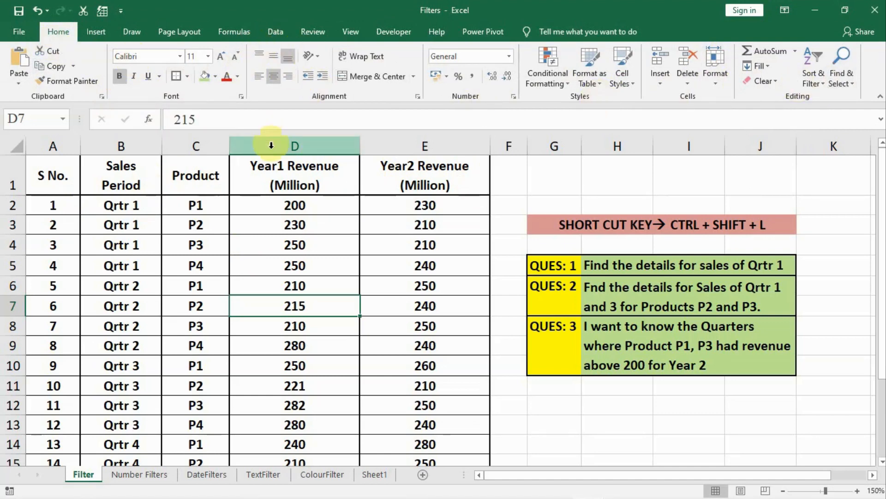
- Switch the table's header filters on from product cell C5, and switch them off again
left_click(191, 267)
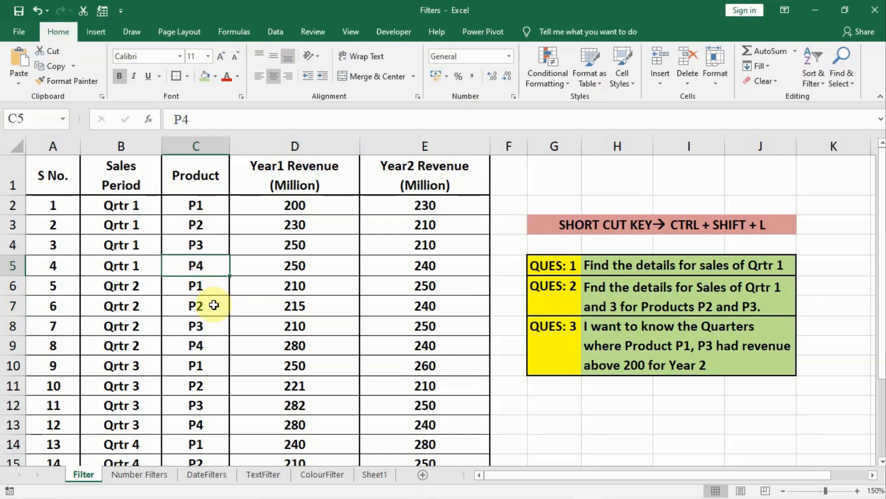
key("alt")
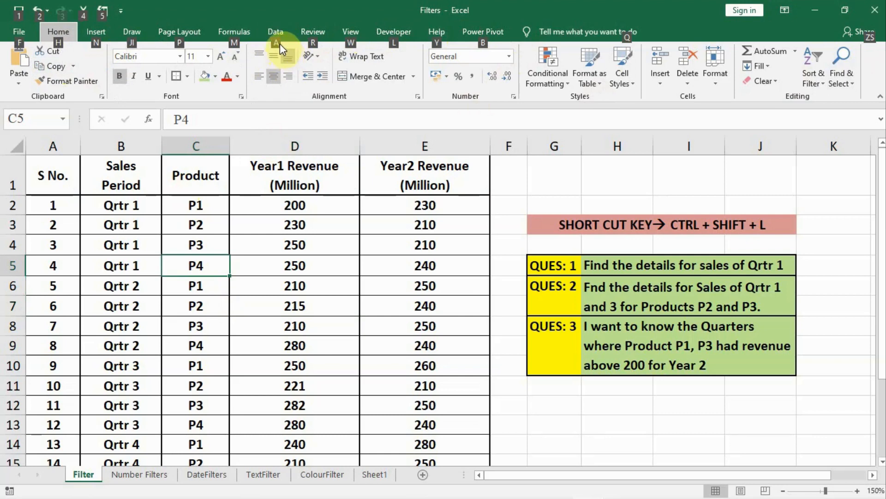
key("a")
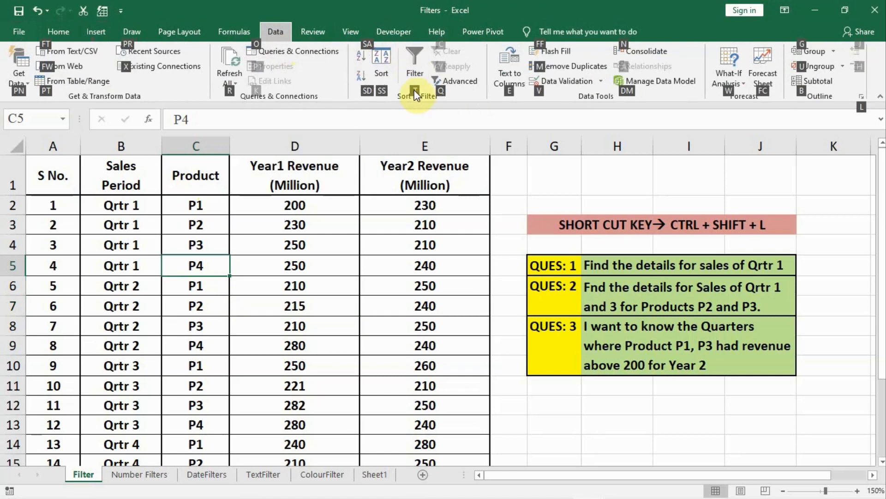
key("t")
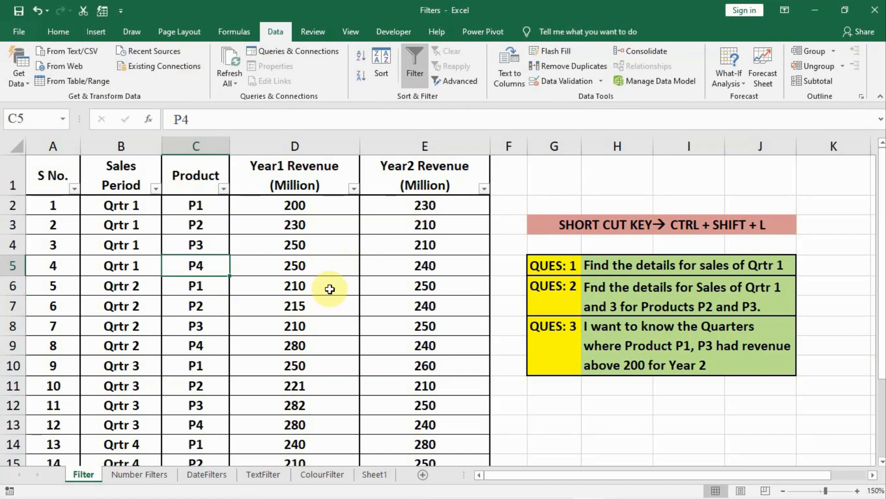
left_click(414, 71)
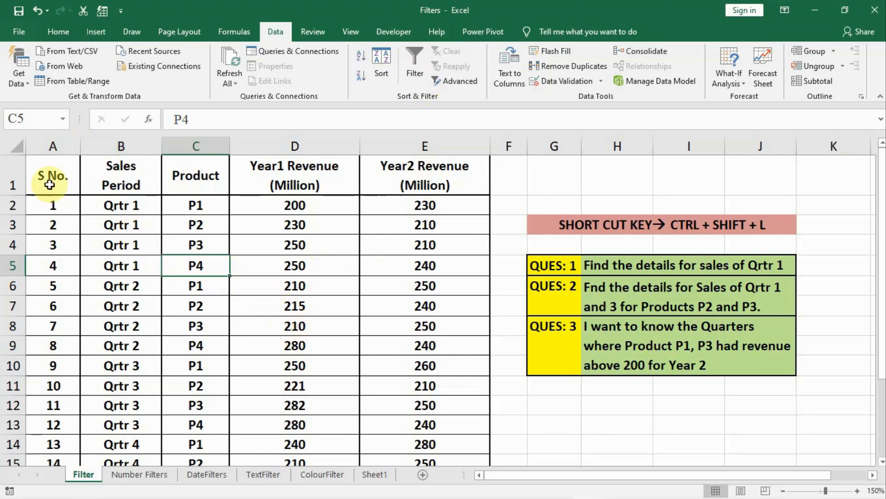
- Insert a blank row directly beneath the header row of the sales table
left_click_drag(49, 176, 405, 181)
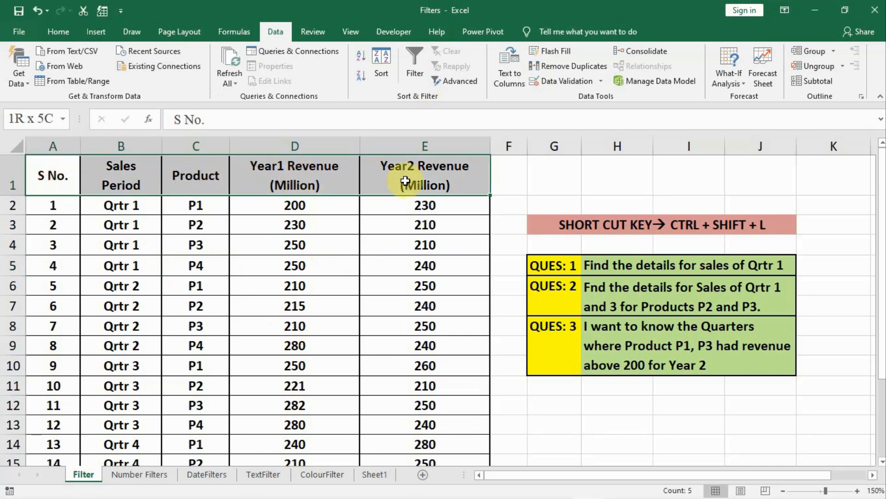
left_click(171, 256)
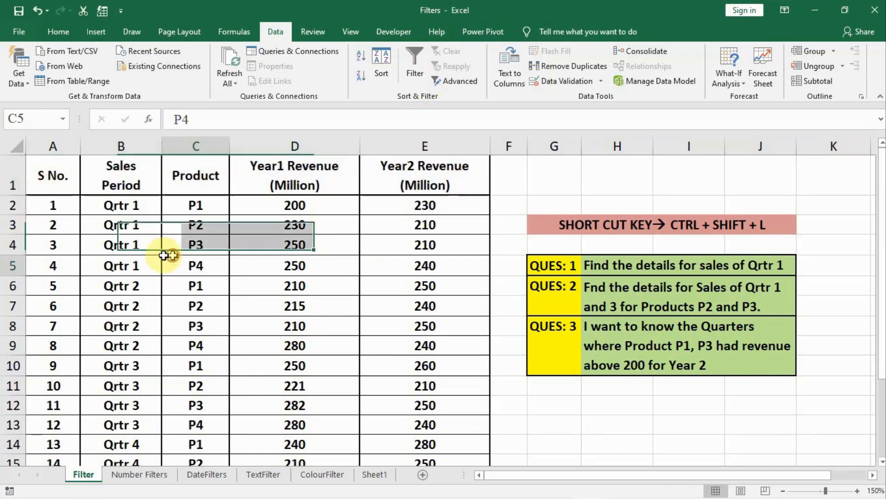
left_click(12, 208)
right_click(11, 205)
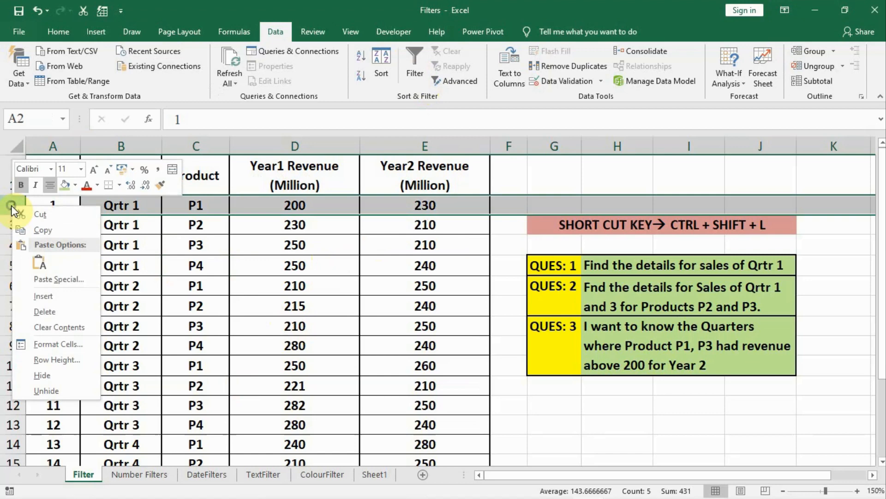
left_click(42, 298)
left_click(222, 318)
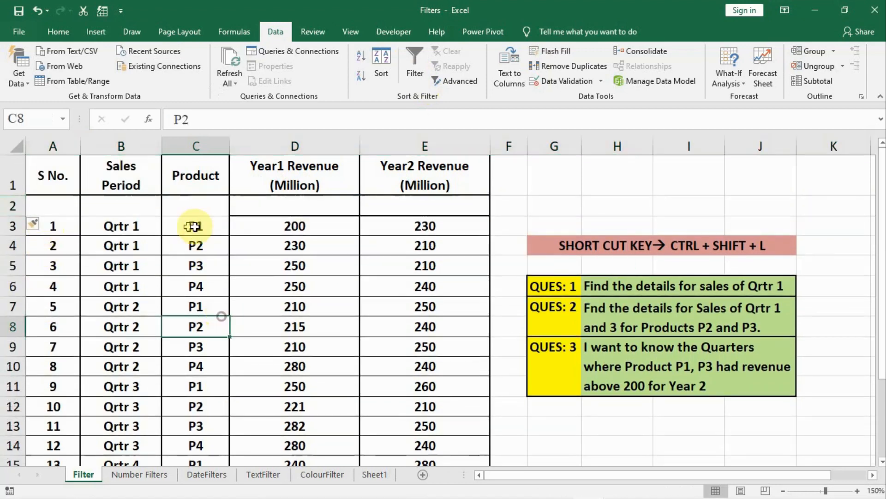
- Insert a blank row between the records with S No. 10 and 11
scroll(196, 283, "down", 2)
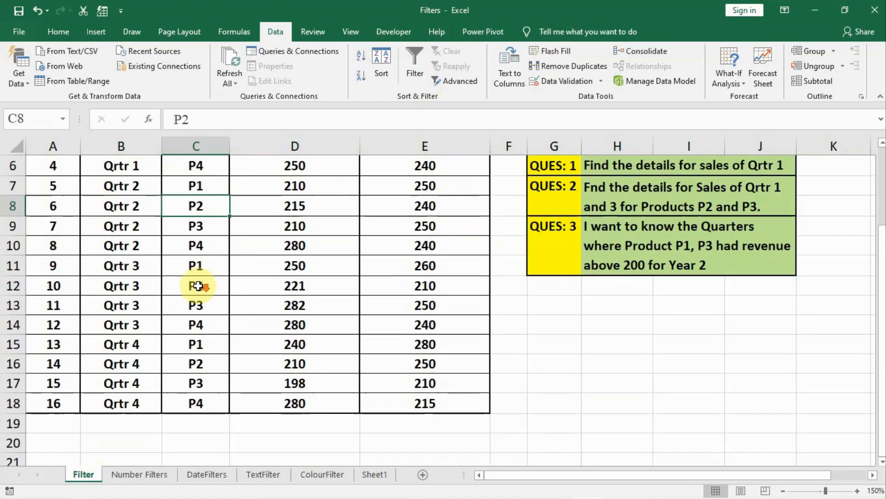
left_click(11, 305)
right_click(12, 303)
left_click(73, 196)
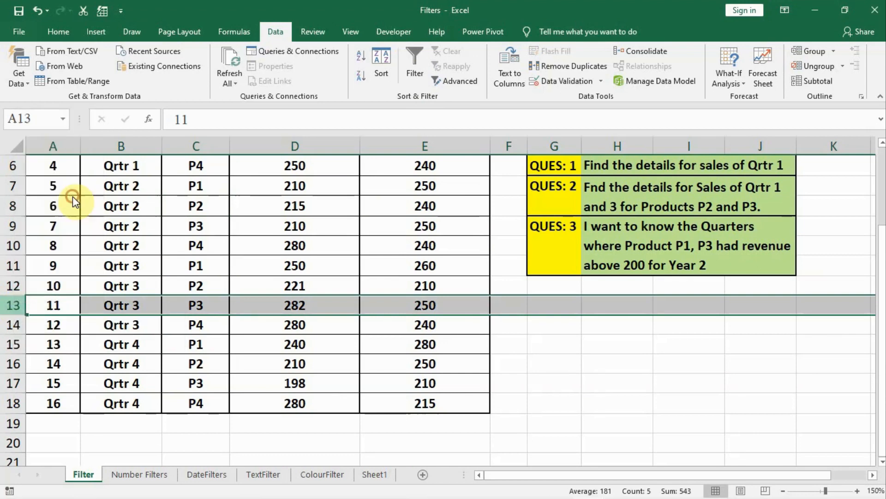
left_click(257, 350)
scroll(258, 348, "up", 2)
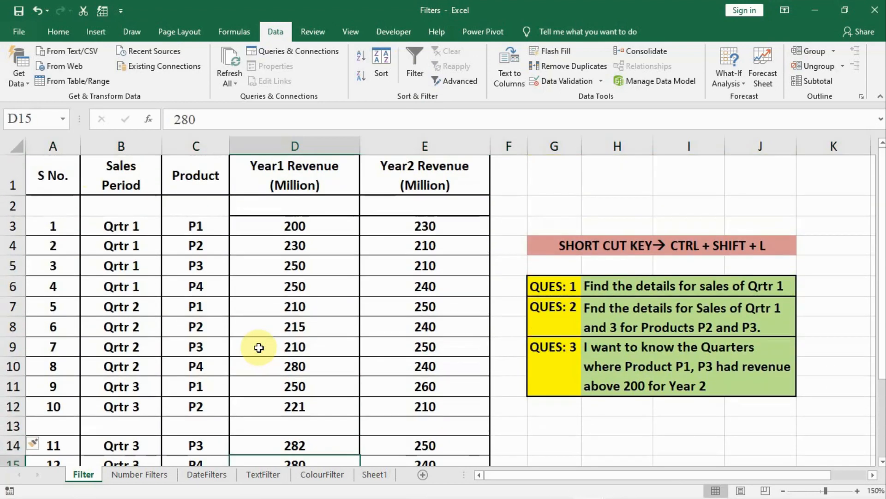
- Turn on the filter from Year1 Revenue cell D6, and inspect the data around blank row 13
left_click(200, 284)
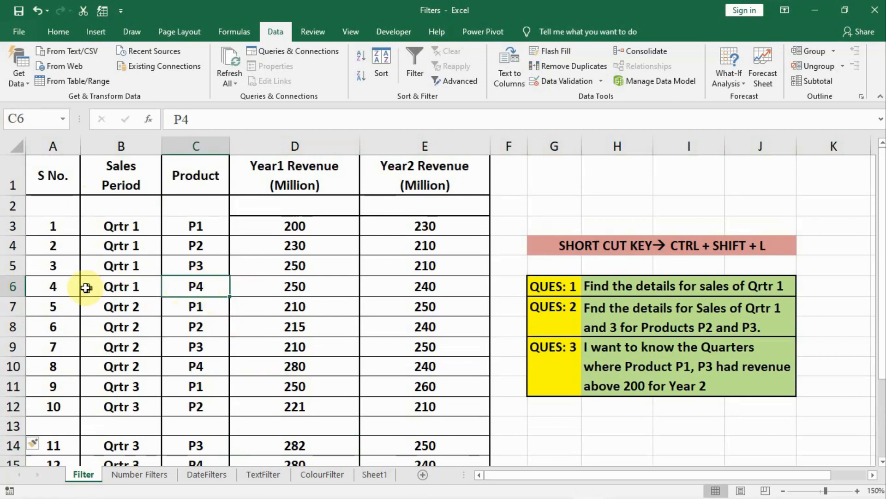
left_click(73, 284)
left_click(241, 294)
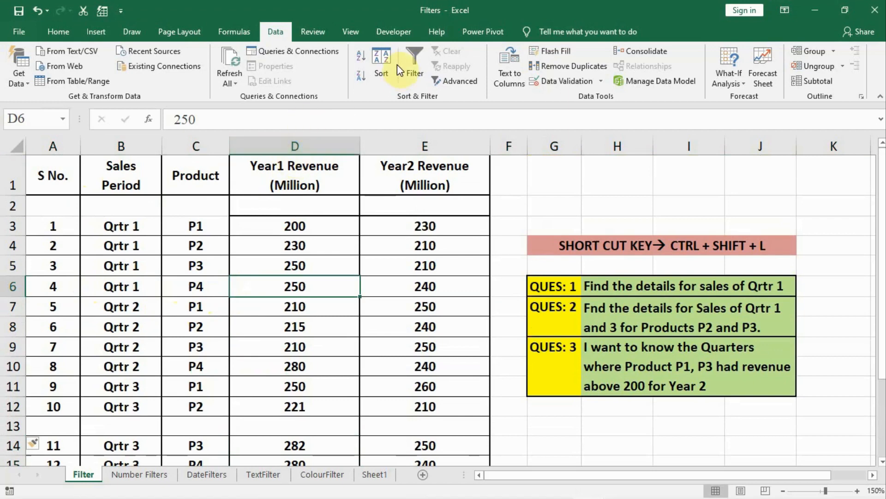
left_click(419, 57)
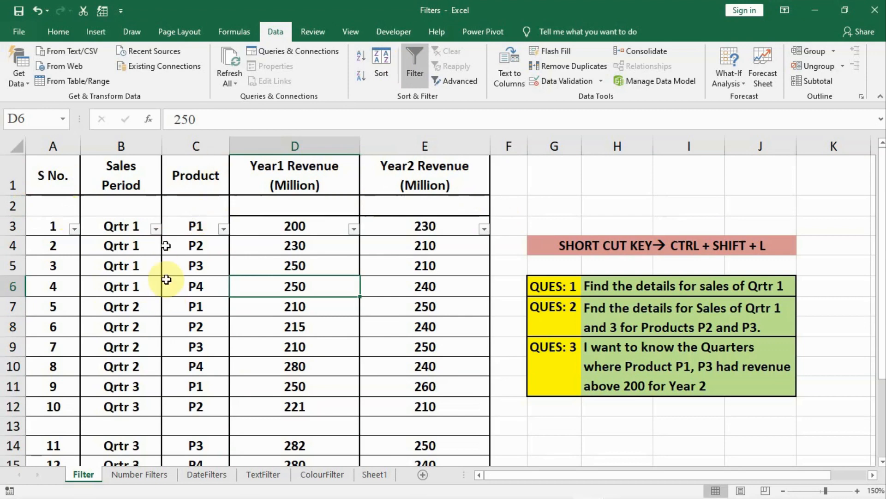
scroll(172, 302, "down", 1)
scroll(171, 302, "down", 4)
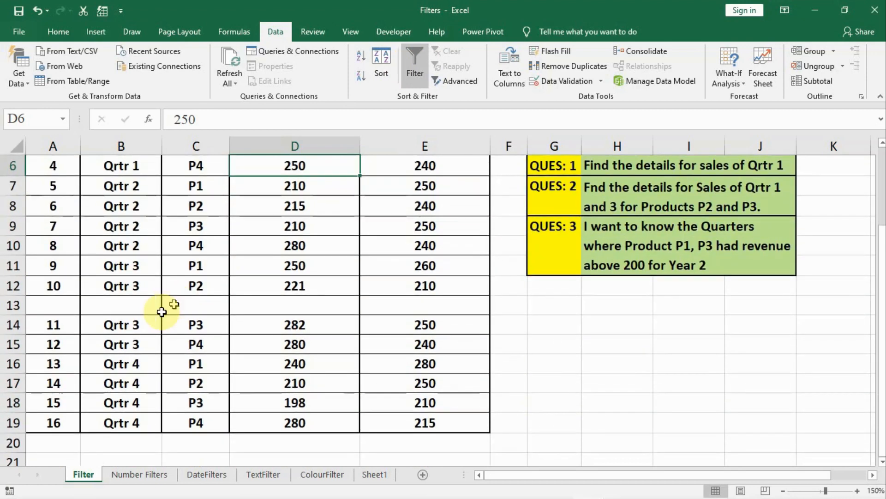
left_click(10, 305)
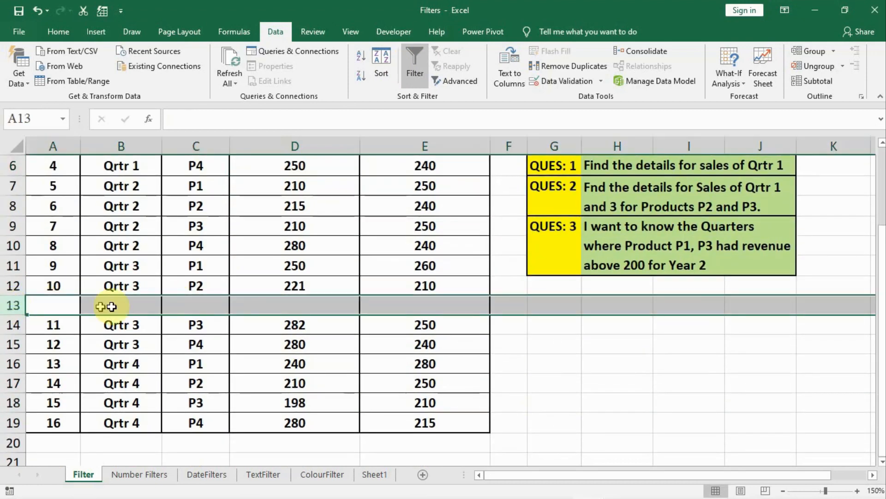
left_click(265, 247)
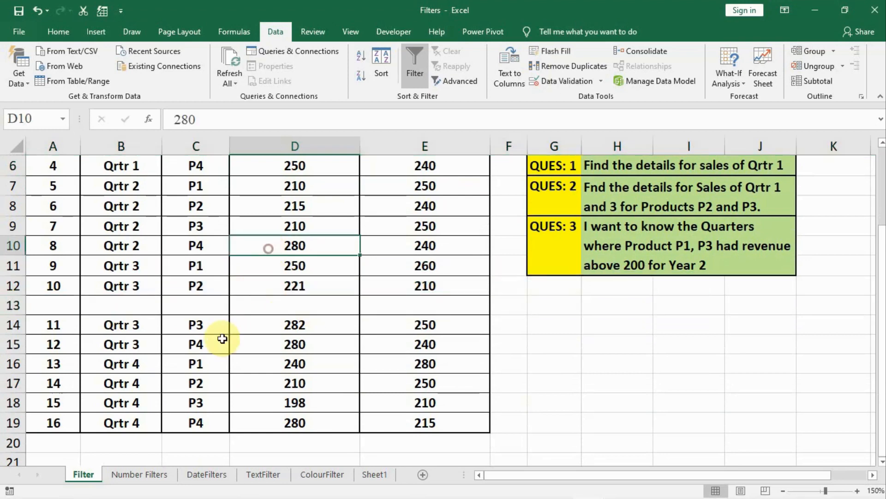
- Switch the filter on from product cell C16, below blank row 13, and switch it off again
left_click(226, 339)
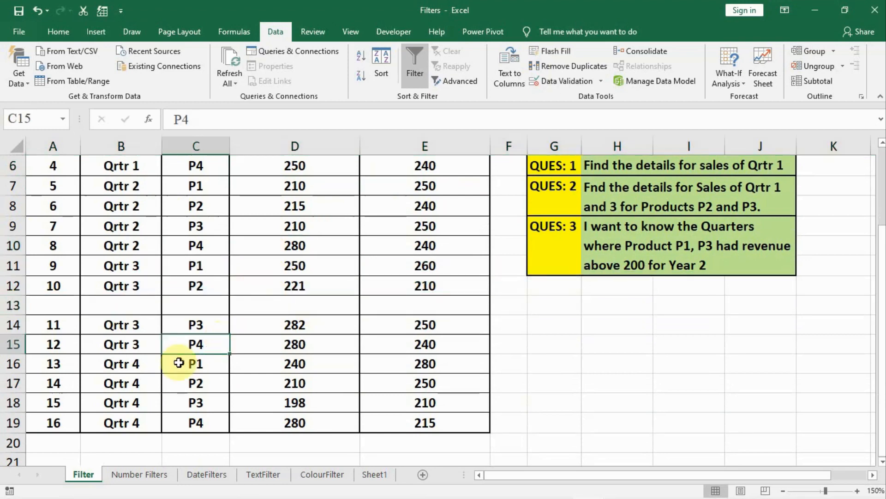
left_click(221, 363)
scroll(383, 180, "up", 2)
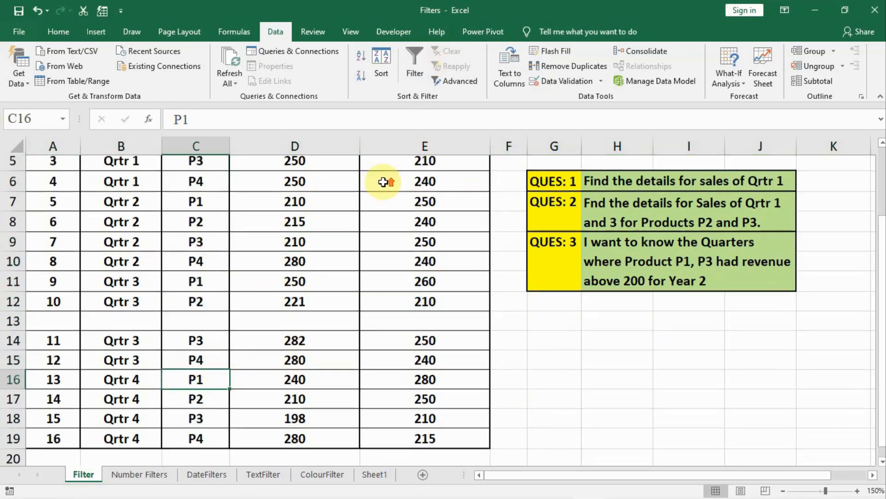
scroll(374, 233, "down", 3)
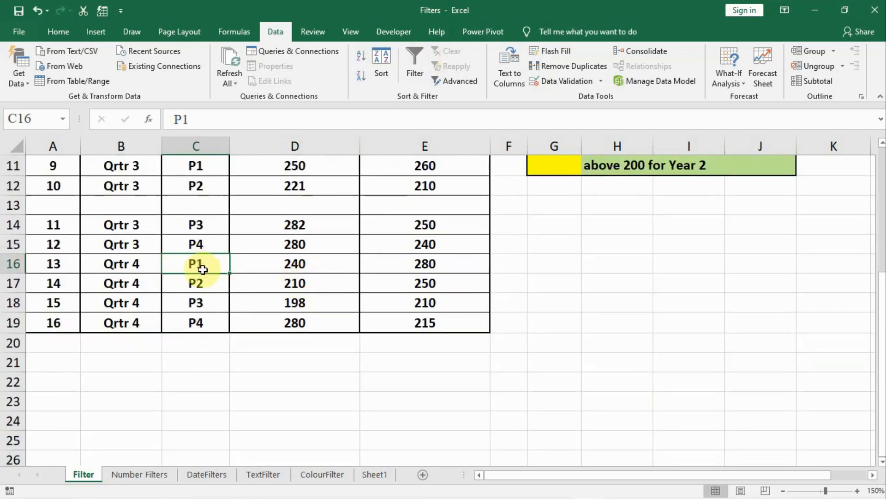
left_click(410, 54)
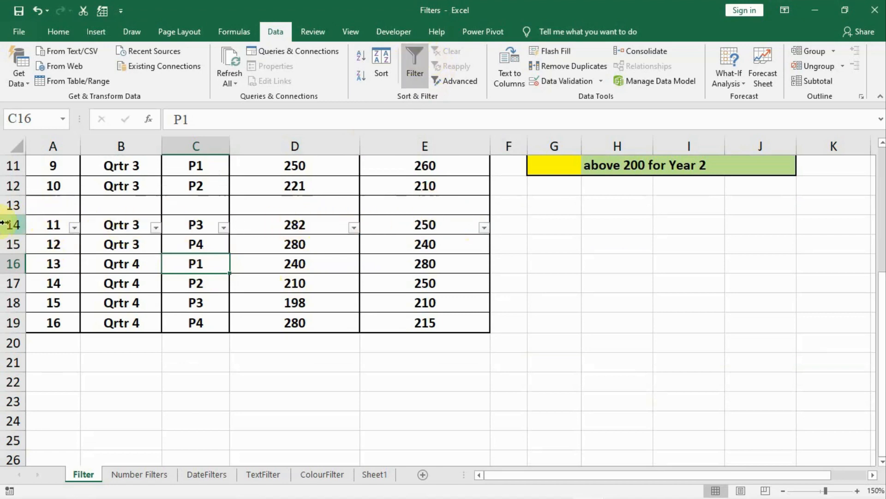
left_click(418, 57)
- Delete blank row 13 and blank row 2 beneath the header from the sales table
left_click(14, 204)
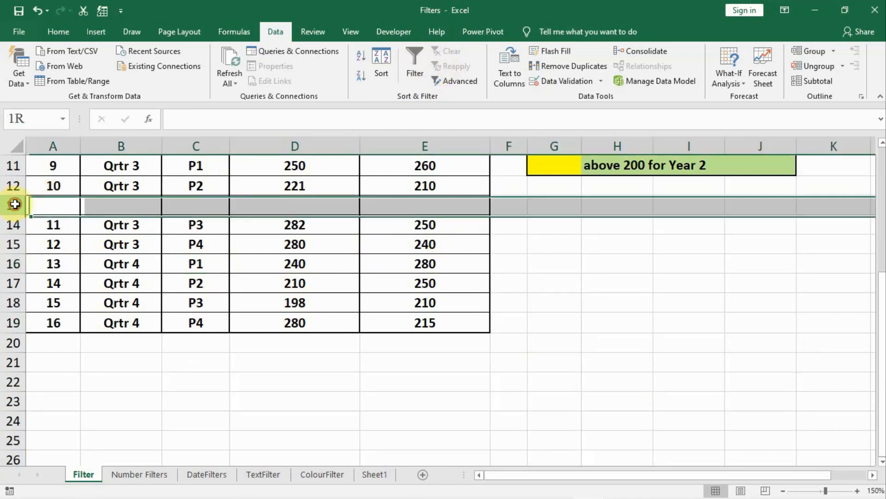
right_click(15, 204)
left_click(47, 307)
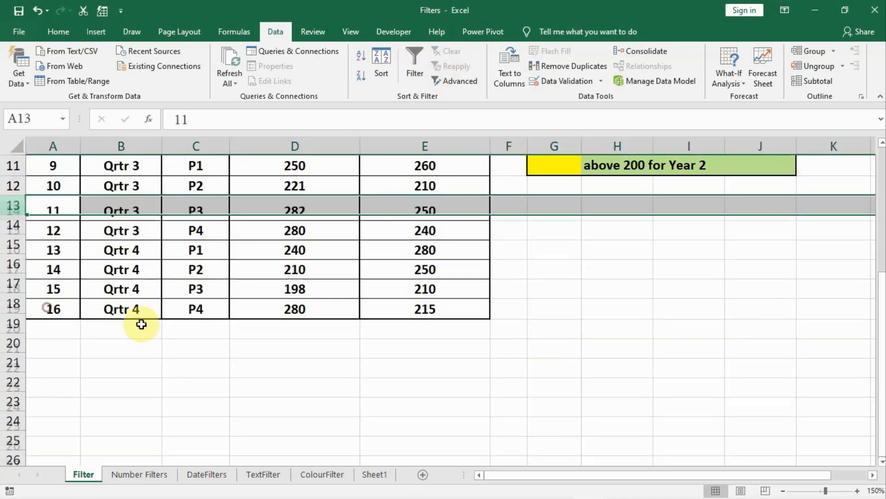
scroll(142, 318, "up", 4)
left_click(12, 207)
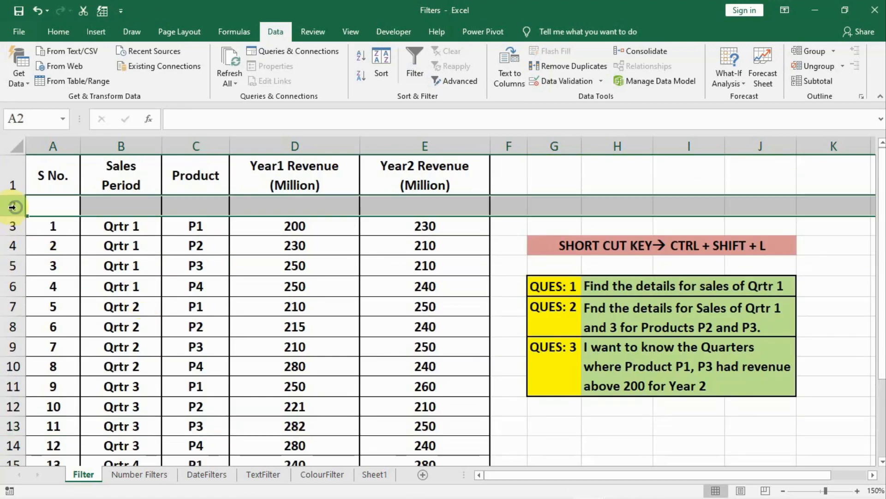
right_click(13, 207)
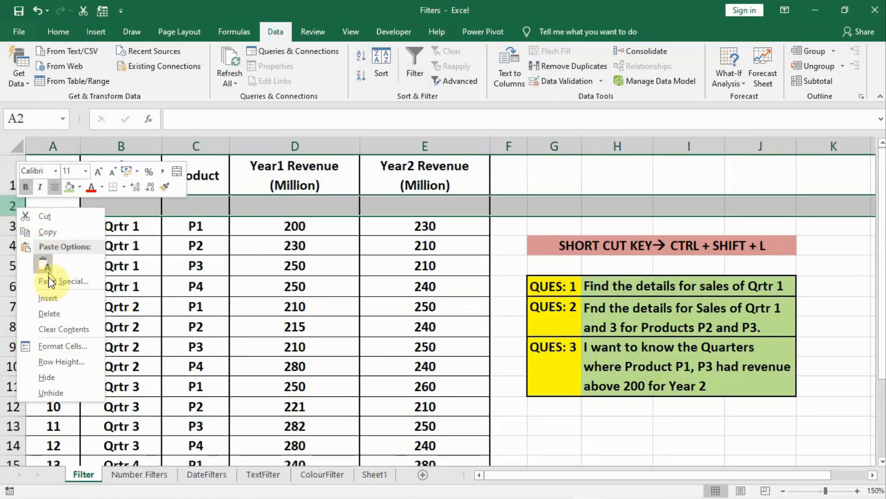
left_click(49, 314)
- Turn on the sales table's filter from product cell C6 and look through its records
left_click(212, 286)
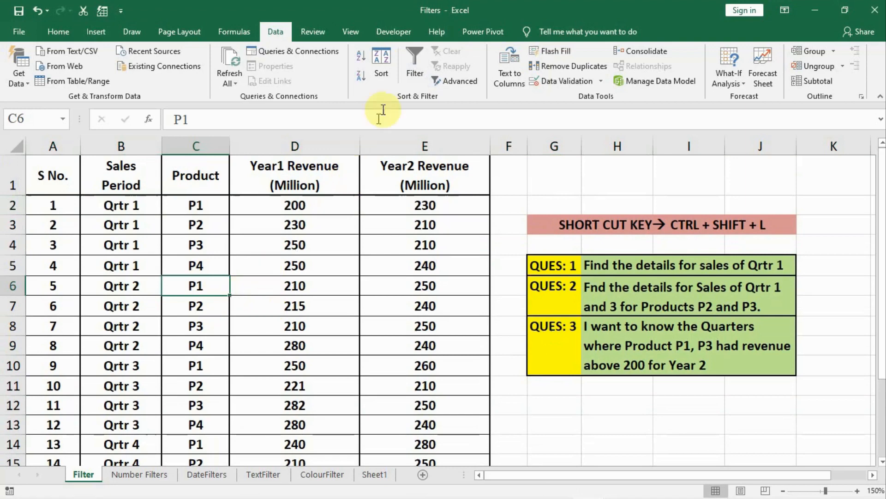
left_click(413, 65)
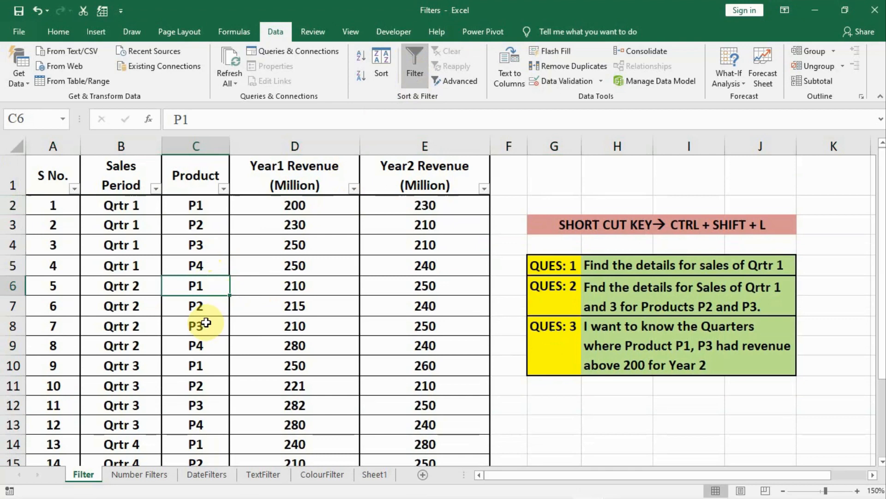
scroll(206, 322, "down", 2)
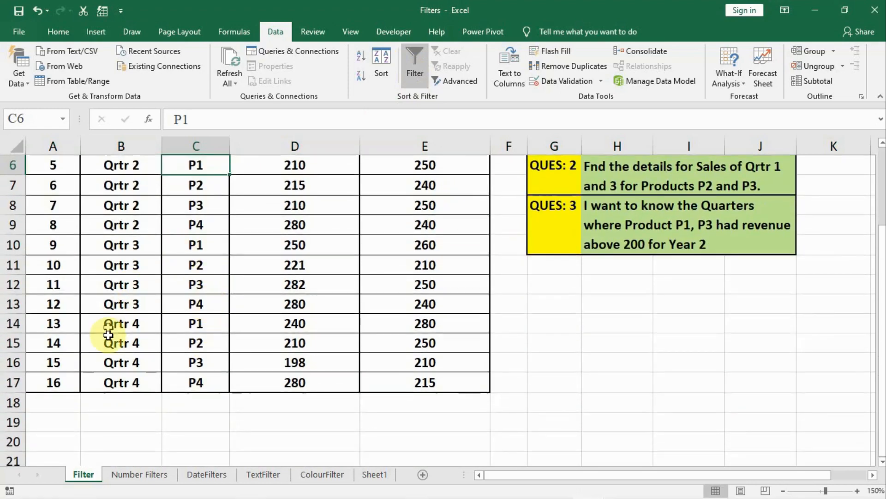
scroll(143, 234, "up", 2)
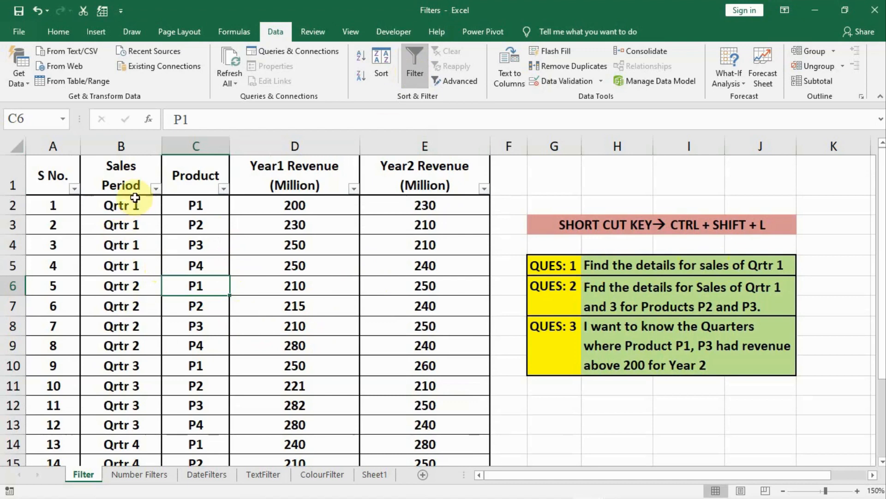
- Filter the Sales Period column to show only Qrtr 1, answering QUES: 1
left_click(119, 145)
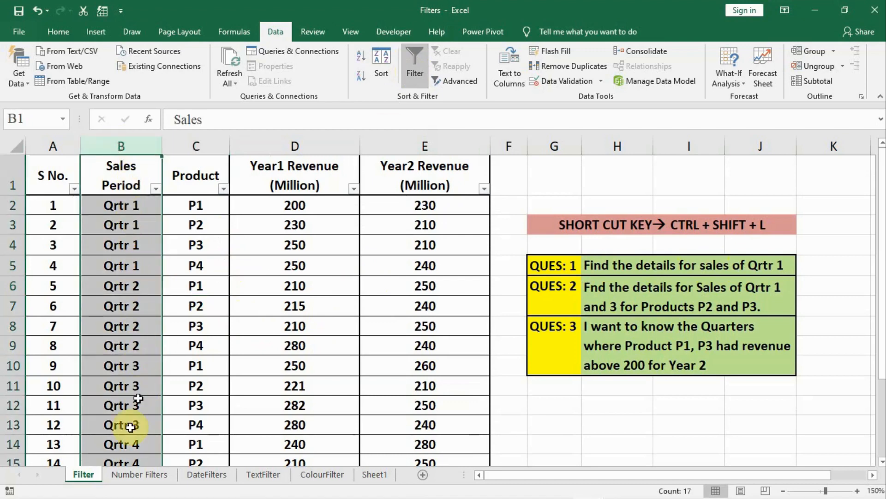
left_click(150, 303)
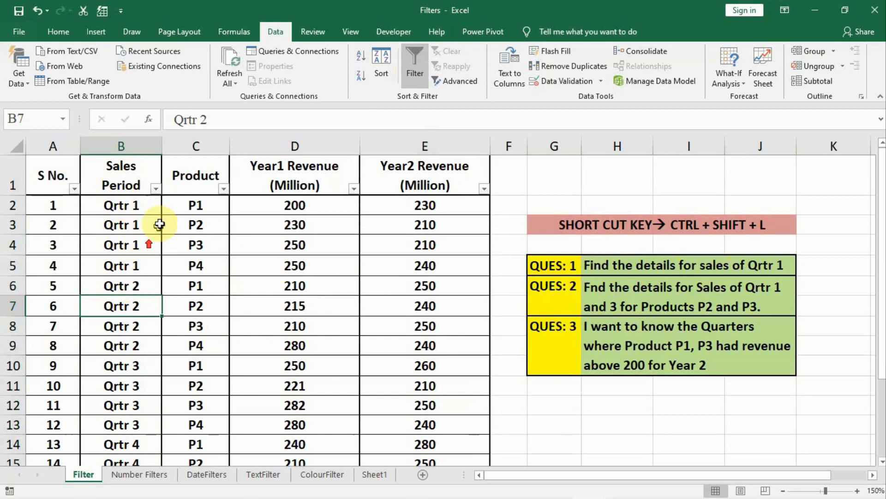
left_click(156, 188)
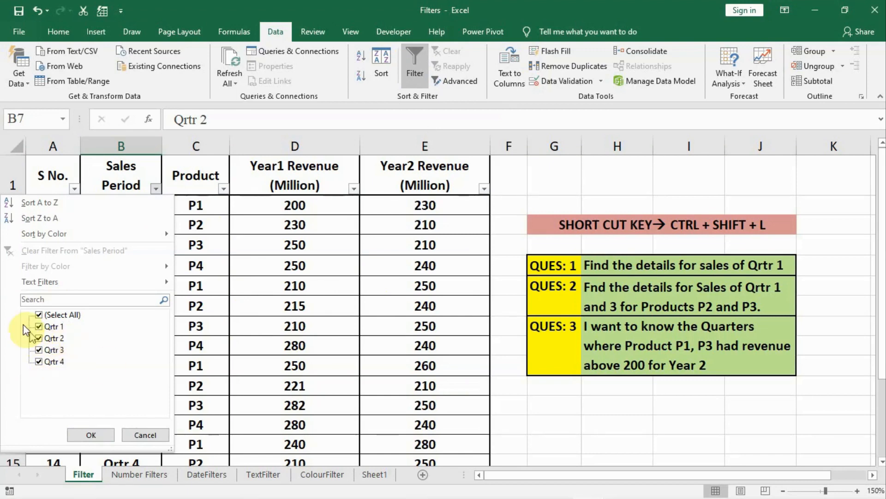
left_click(39, 315)
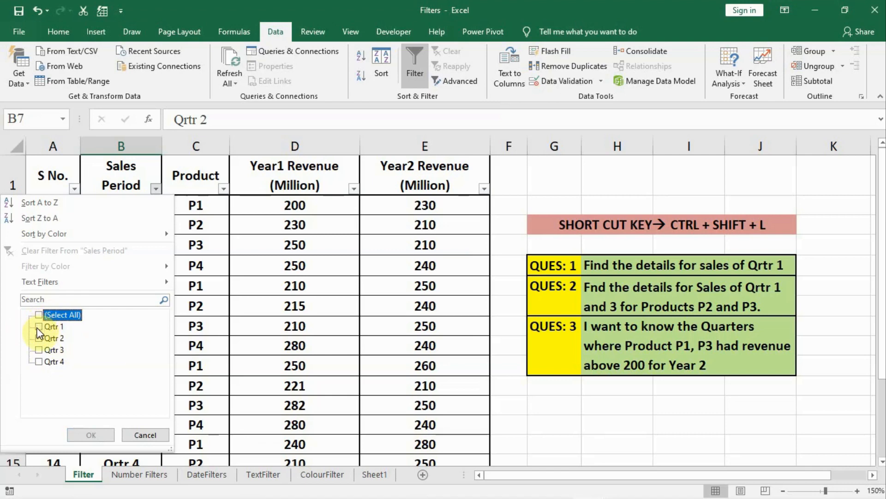
left_click(38, 327)
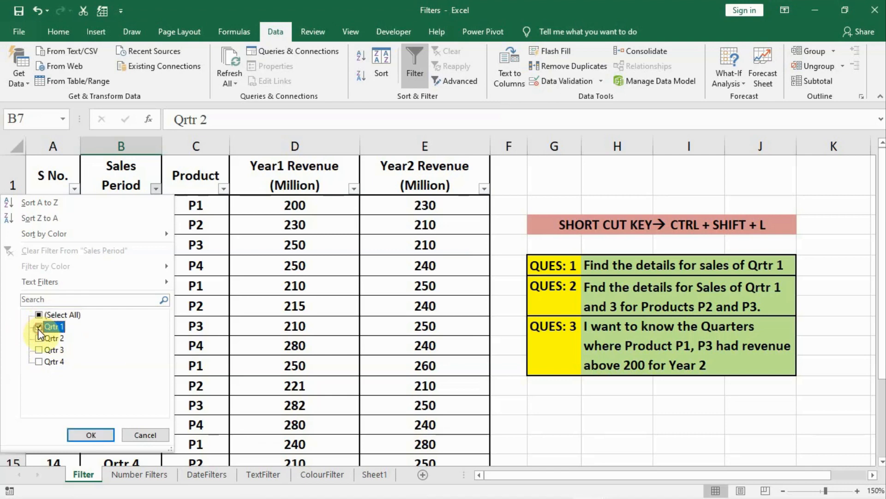
left_click(112, 436)
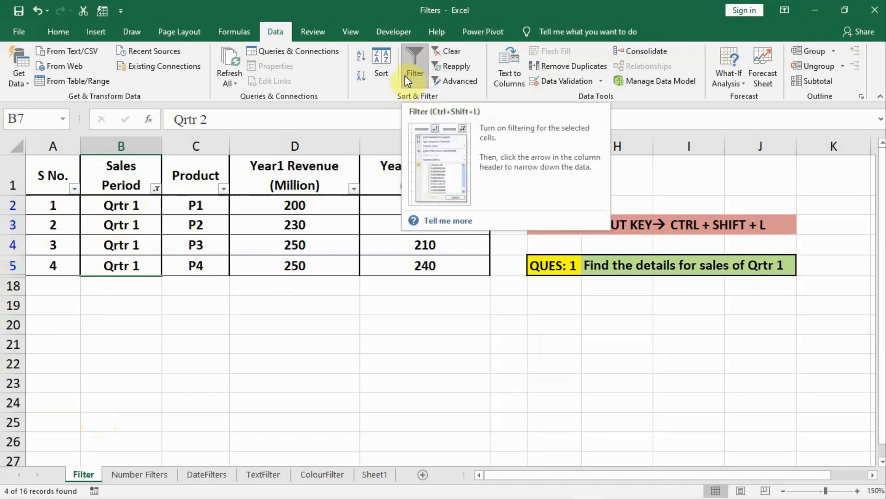
- Clear the Sales Period filter and look over the full sales table
left_click(455, 54)
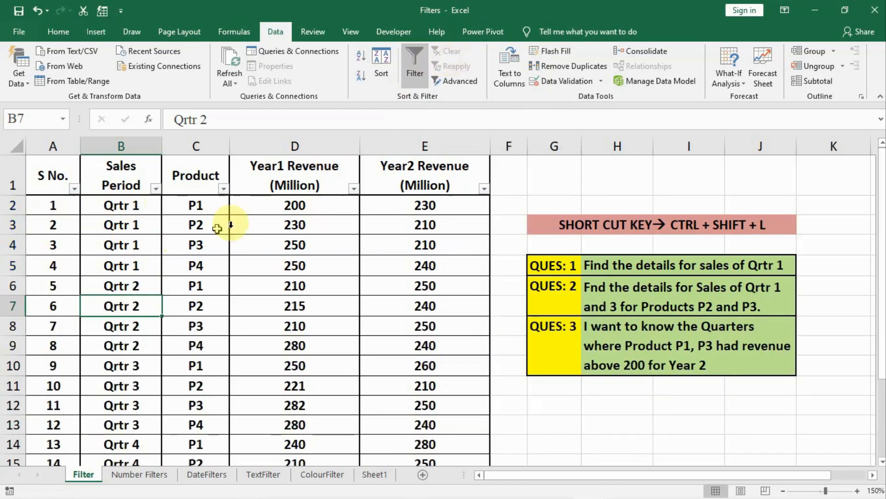
scroll(145, 266, "down", 1)
scroll(145, 266, "down", 1)
scroll(143, 257, "up", 2)
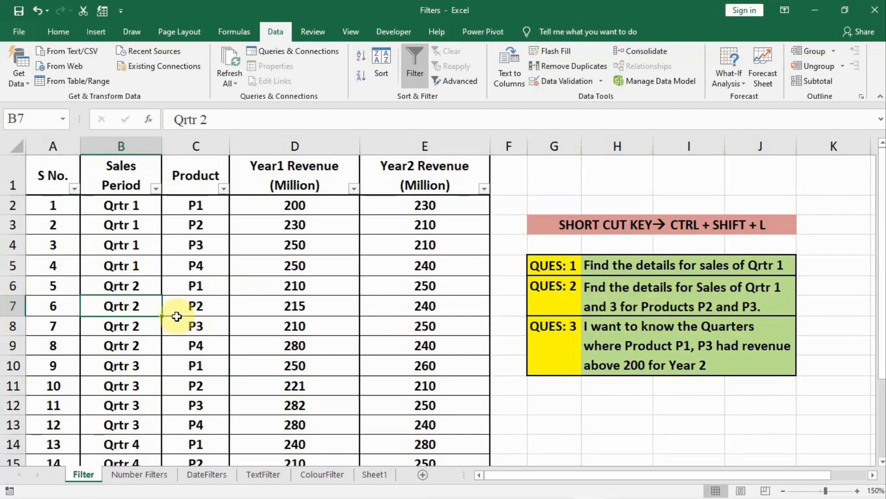
- Filter the Sales Period column to Qrtr 1 and Qrtr 3, undoing and redoing the filter once to reread QUES: 2
left_click(155, 189)
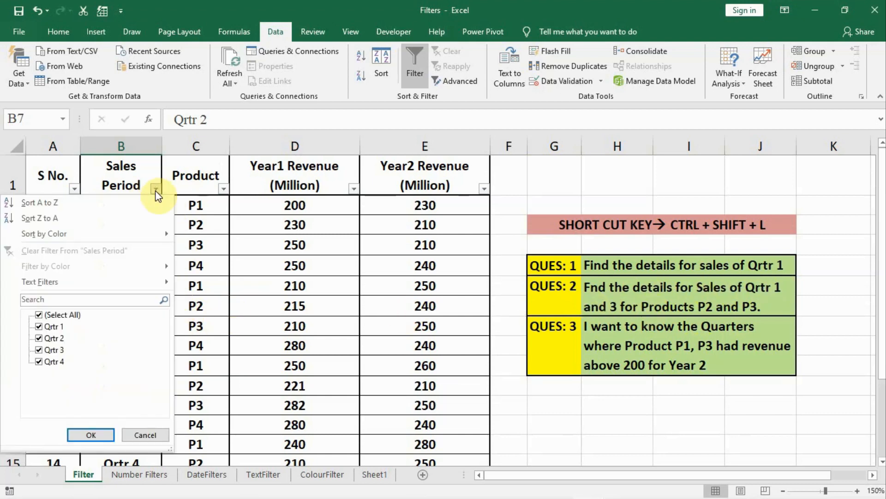
left_click(39, 318)
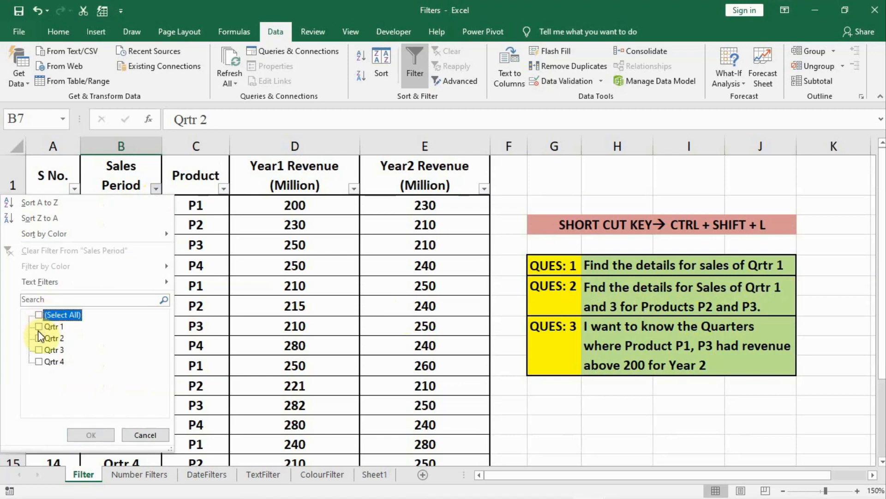
left_click(39, 327)
left_click(39, 350)
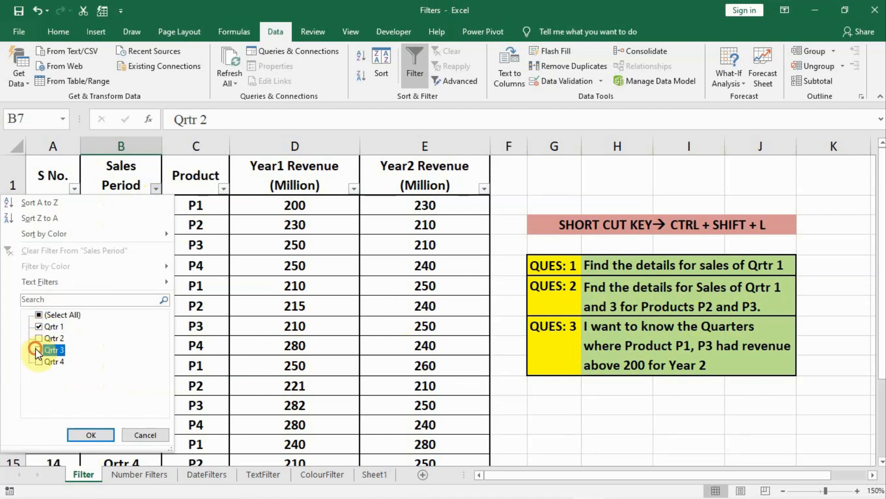
left_click(87, 434)
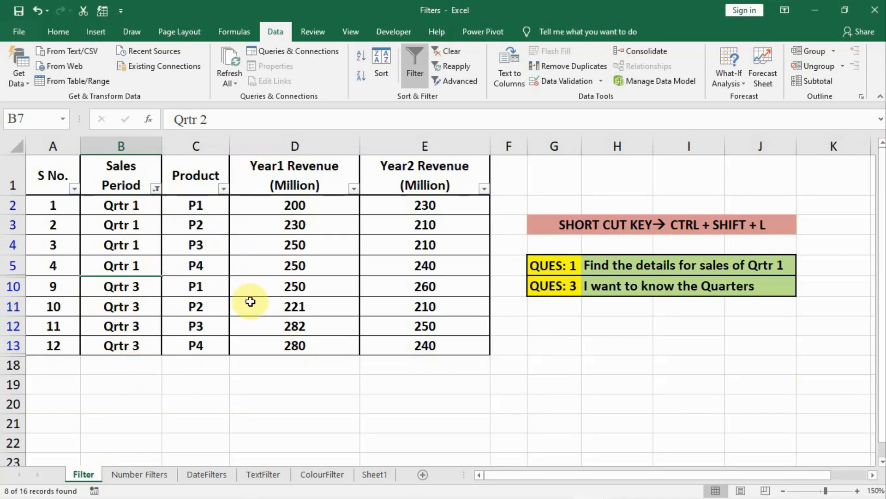
key("ctrl+z")
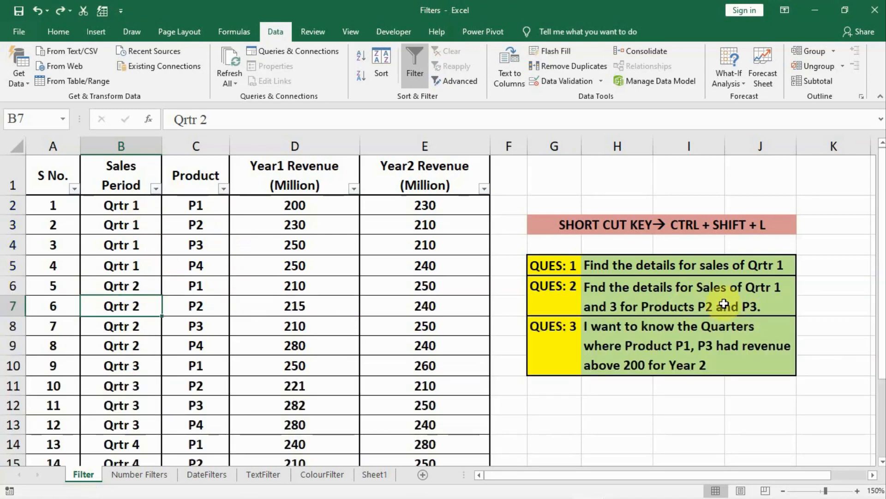
key("ctrl+y")
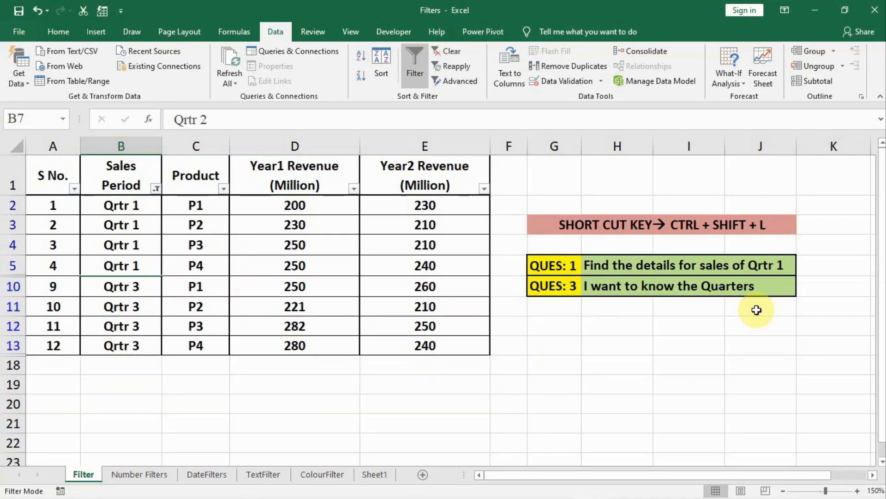
- Narrow the filtered records to products P2 and P3 in the Product column
left_click(224, 188)
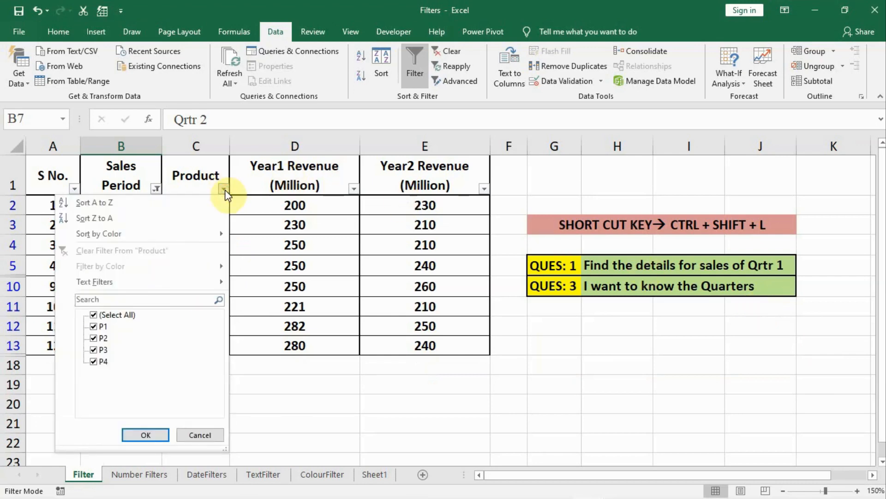
left_click(93, 326)
left_click(94, 350)
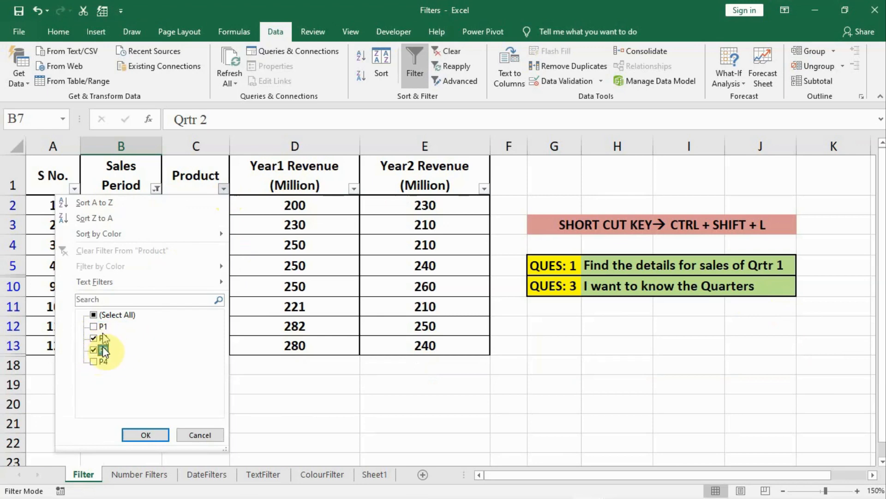
left_click(137, 435)
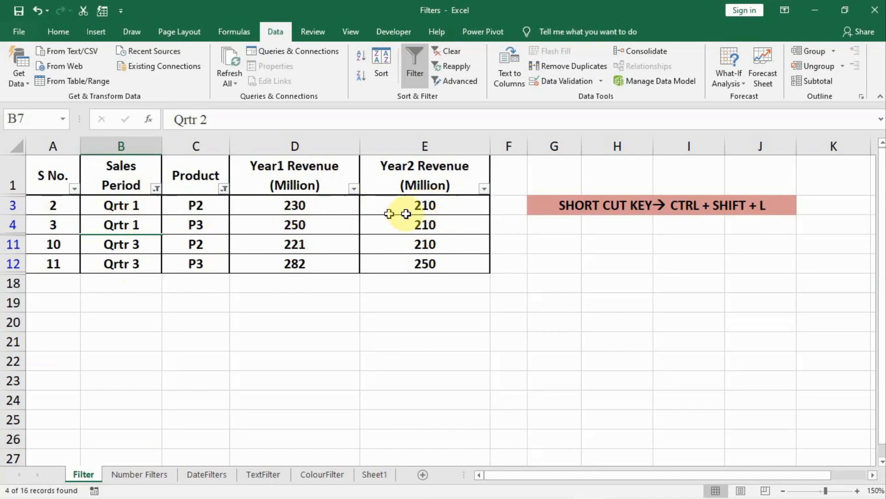
- Clear all column filters, and check QUES: 3 against the Year2 Revenue column
left_click(449, 51)
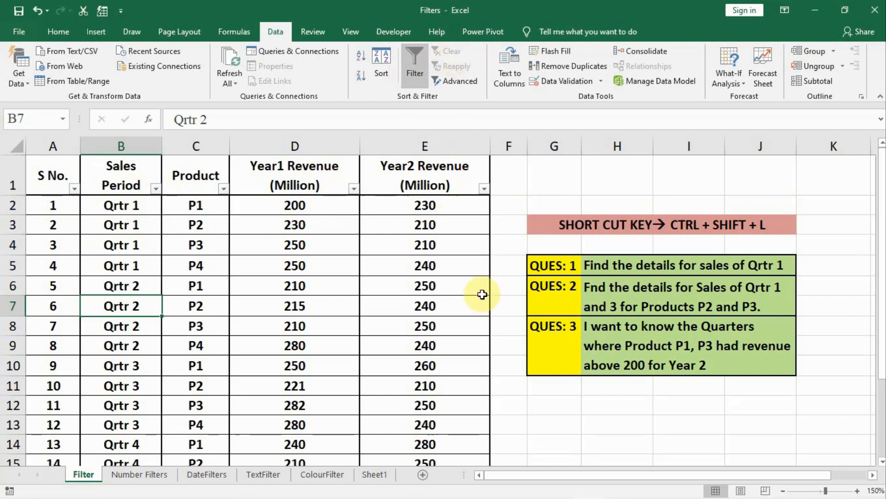
left_click(665, 338)
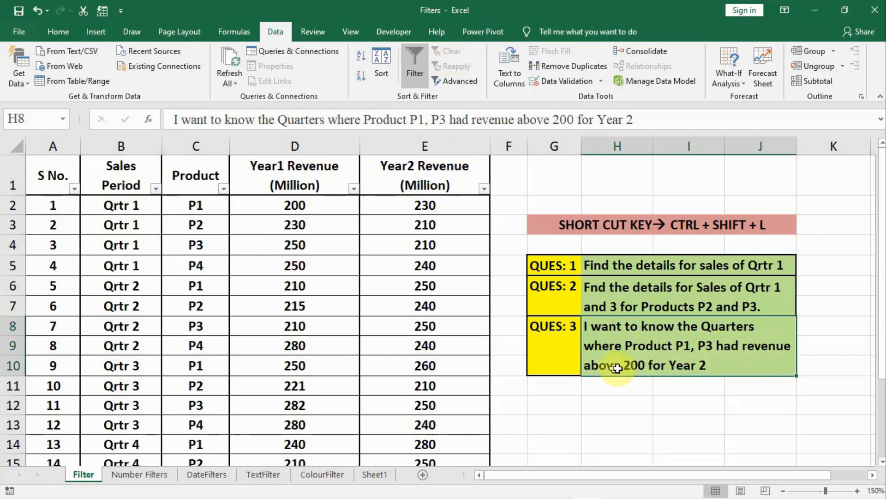
left_click(431, 137)
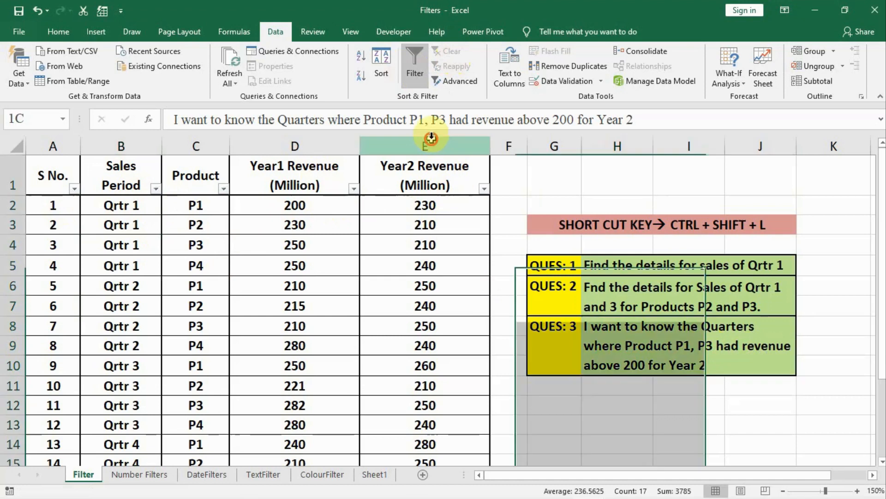
left_click(421, 261)
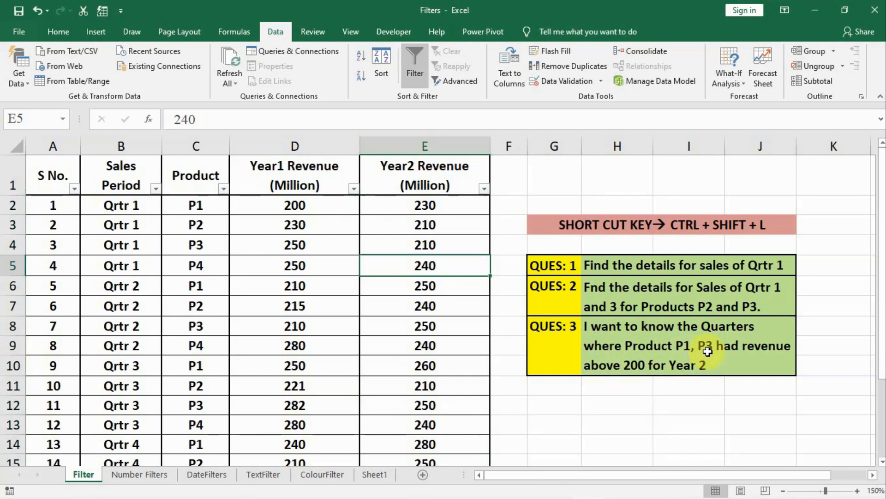
- Filter the Product column to P1 and P3, and apply the Year2 Revenue filter with all listed values kept selected
left_click(220, 190)
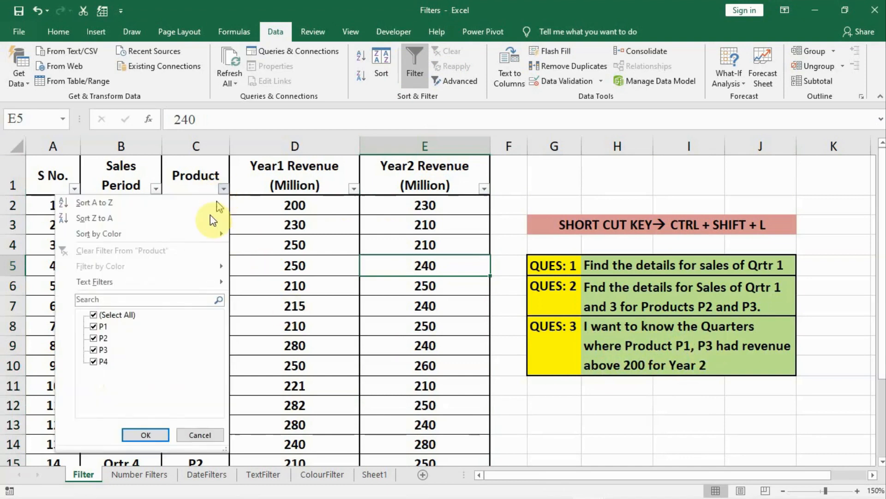
left_click(96, 313)
left_click(94, 325)
left_click(94, 349)
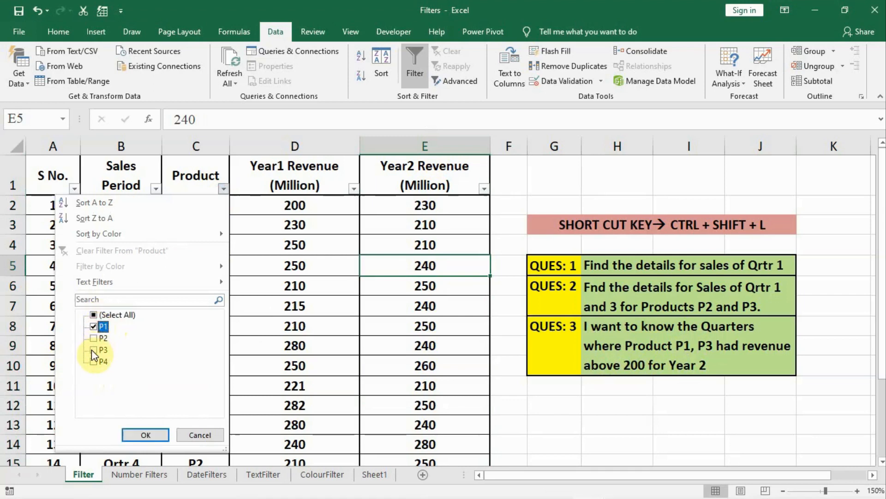
left_click(137, 430)
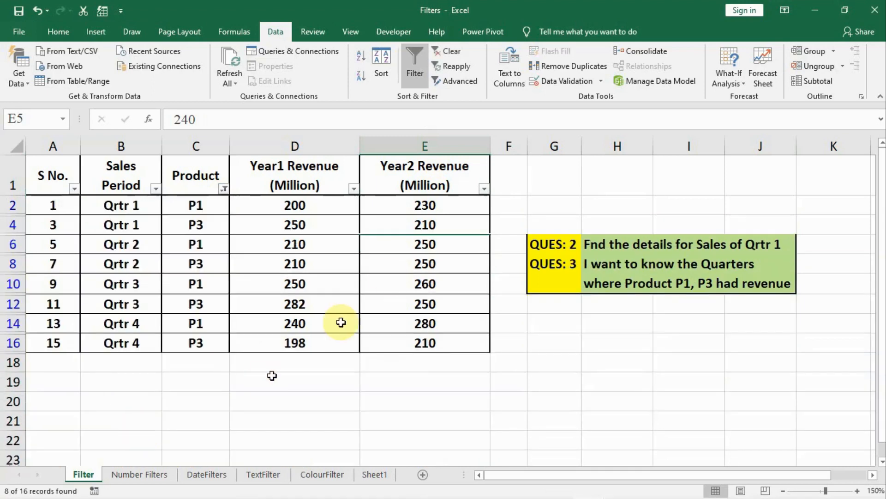
left_click(483, 189)
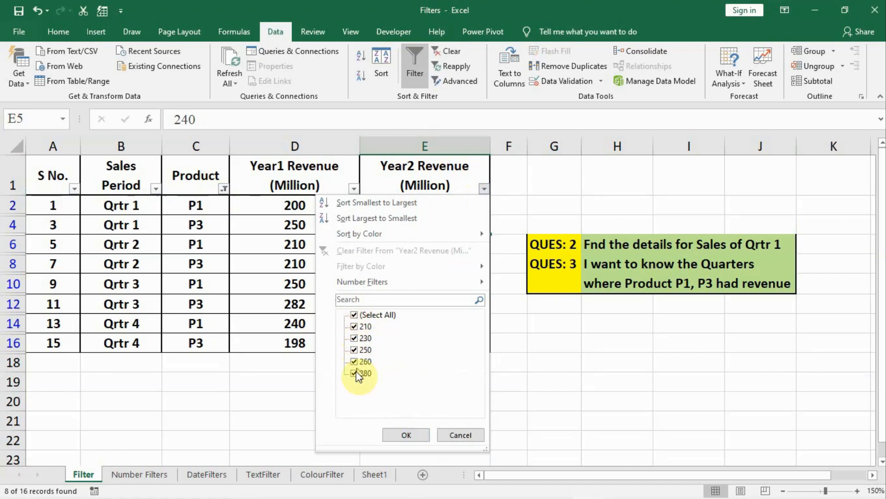
left_click(402, 433)
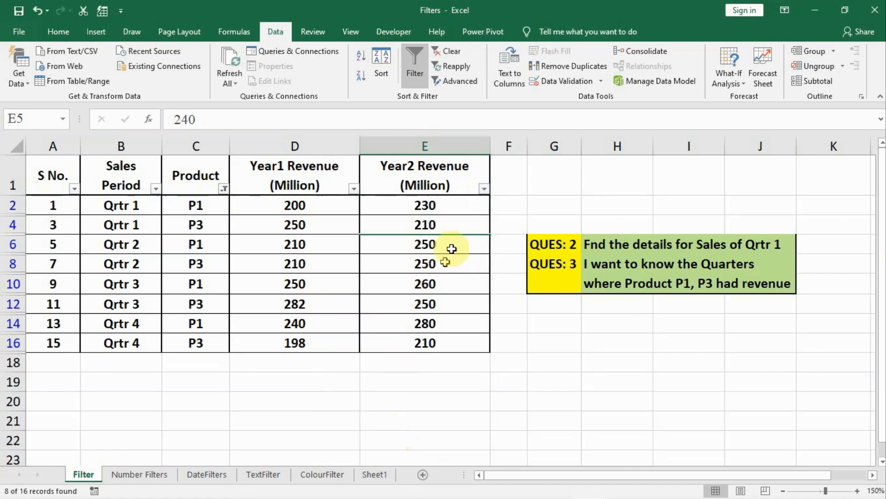